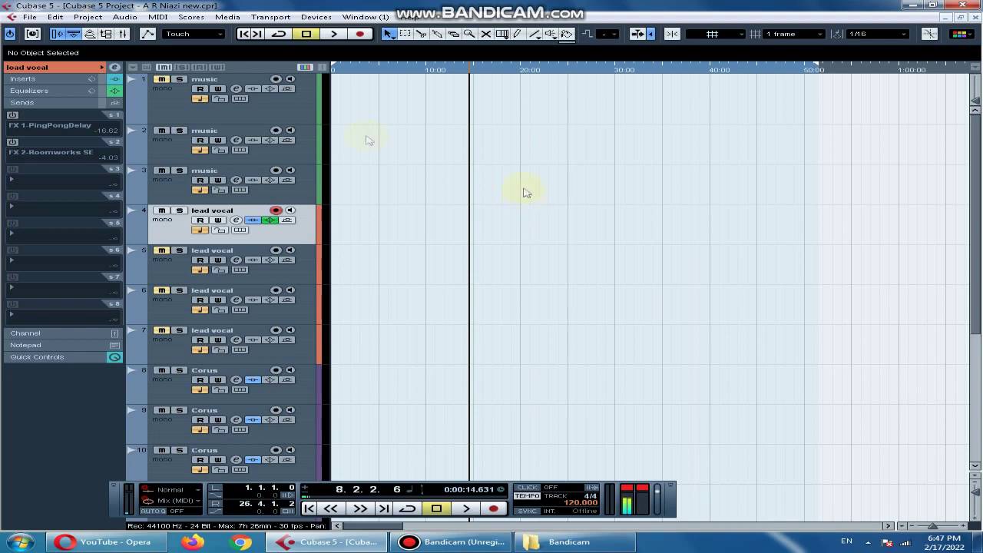
Record a vocal take on the armed lead vocal track from the project start and trim its end to 0:00:51:14
left_click(246, 34)
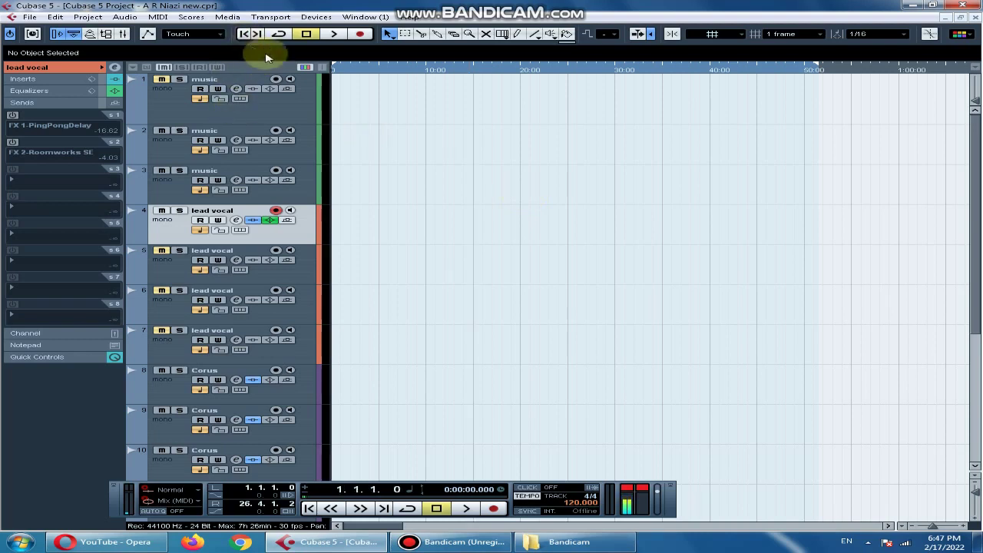
left_click(358, 34)
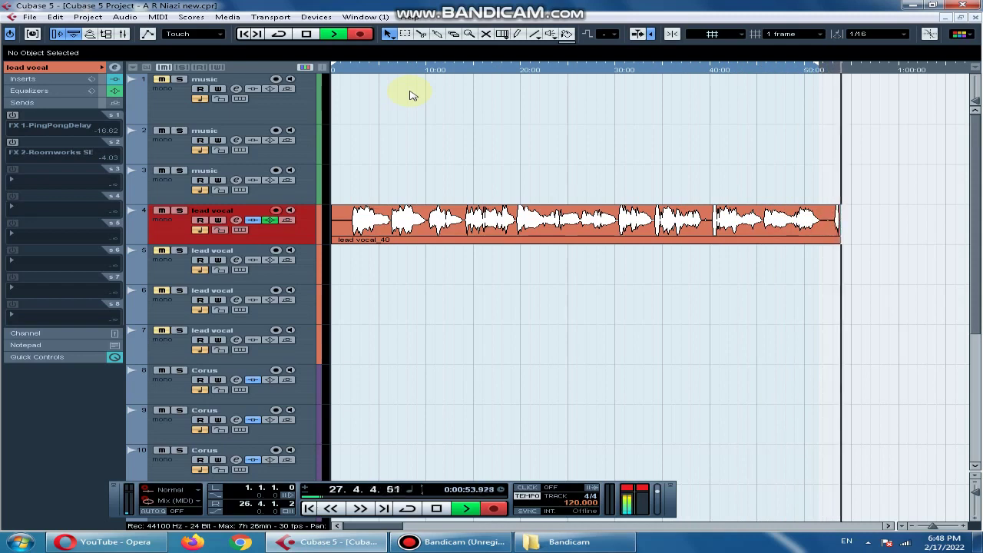
key("space")
left_click_drag(844, 242, 817, 241)
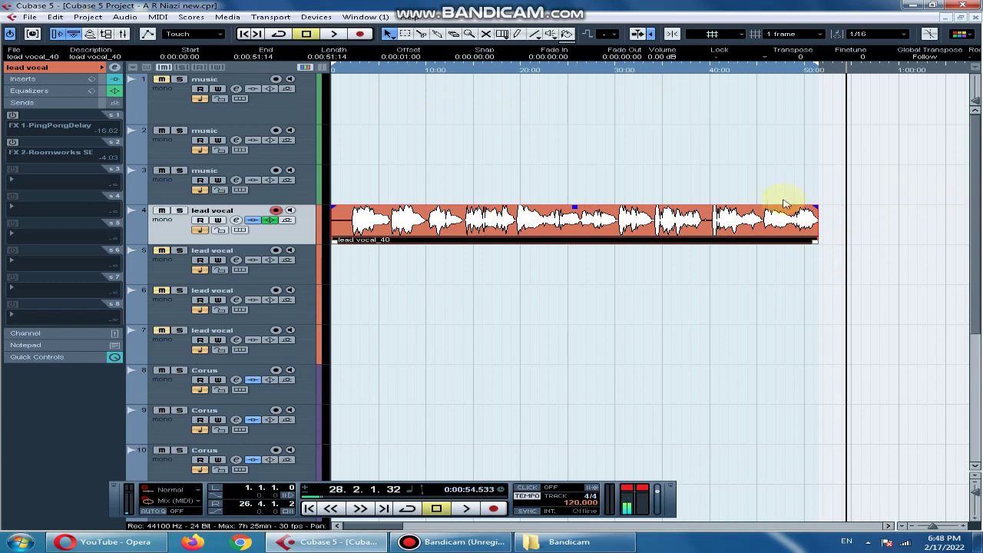
Play the recorded vocal from about 34 seconds and view the inserts and equalizer of the lead vocal channel
left_click(654, 71)
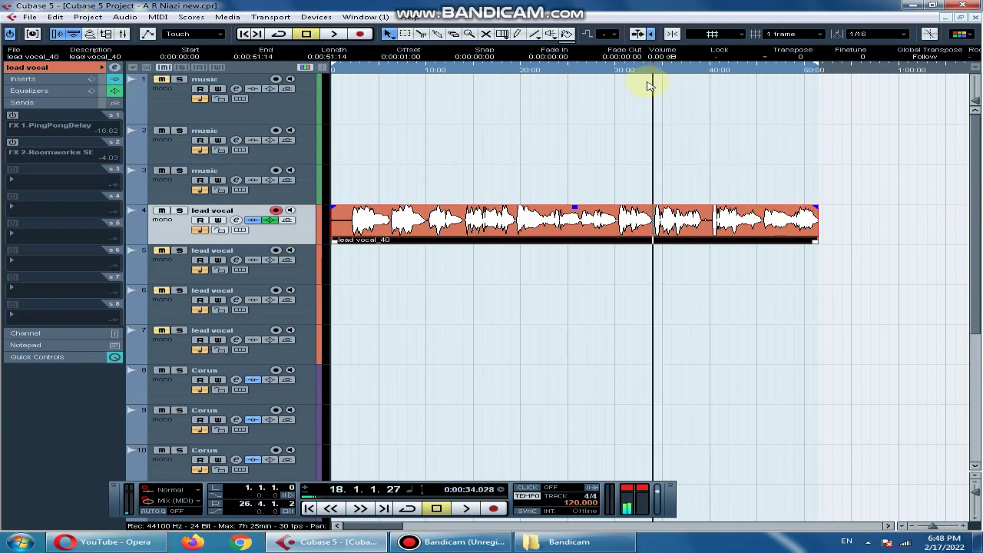
key("h")
key("h")
key("space")
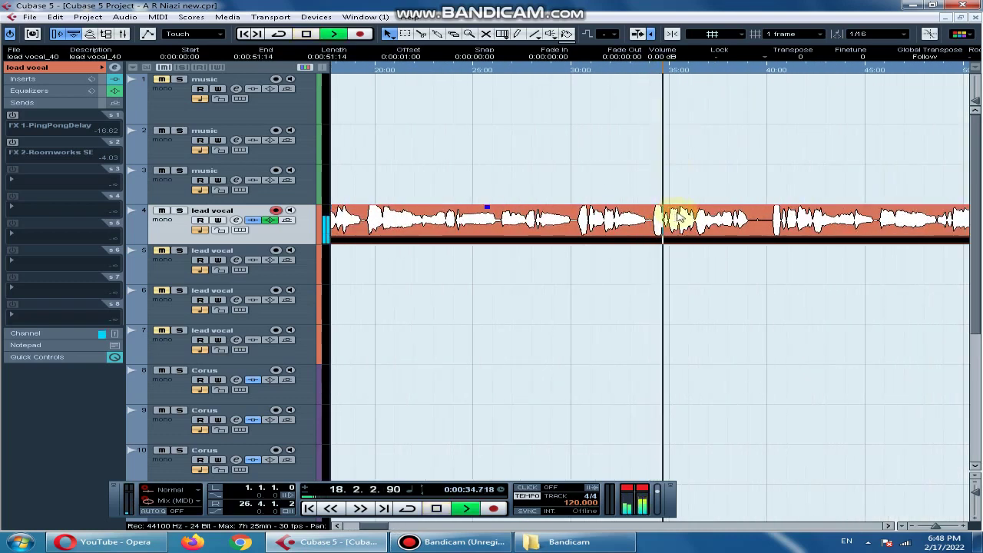
key("space")
left_click(236, 220)
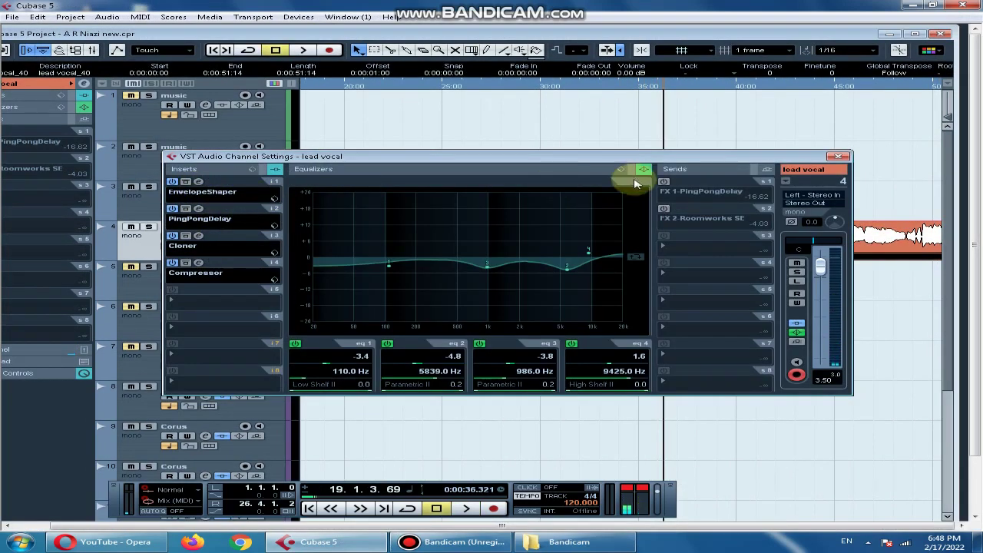
left_click(839, 155)
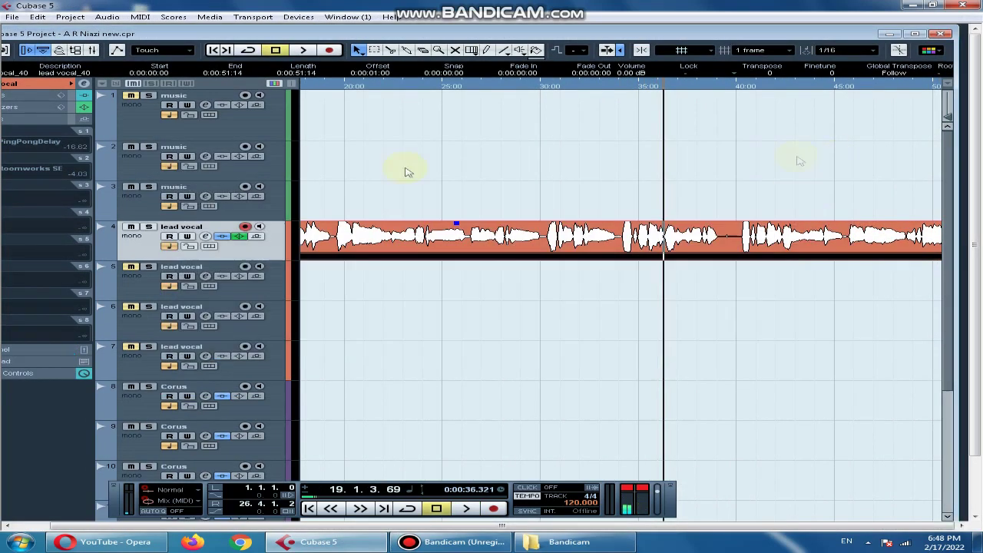
Apply the Female Vox Ballade Lead track preset to the lead vocal track
left_click(43, 89)
left_click(27, 192)
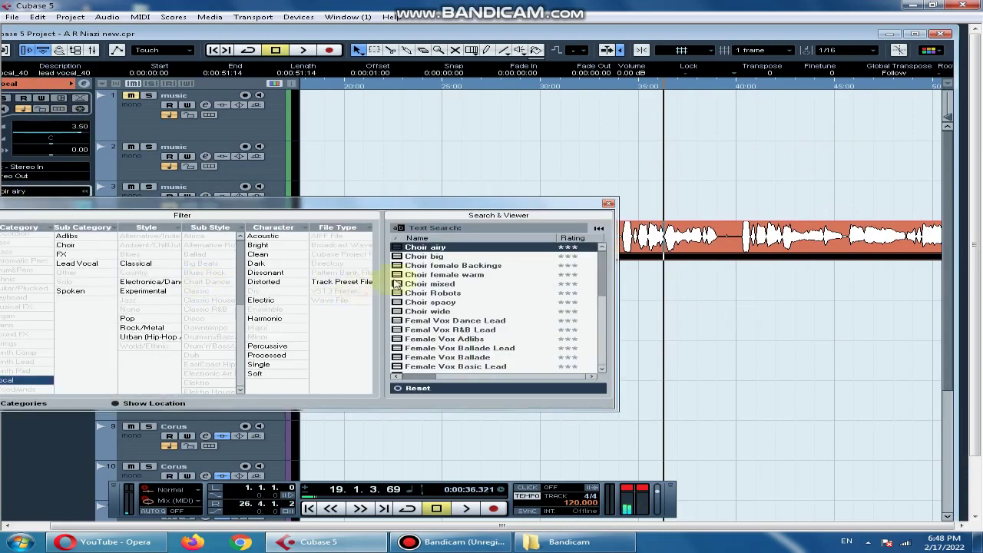
left_click(461, 347)
double_click(461, 347)
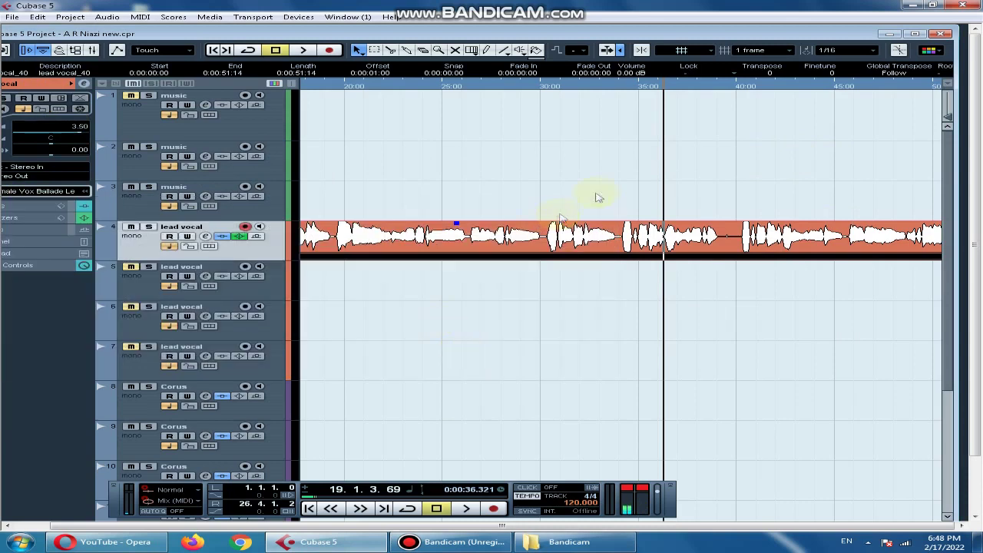
Cut out the vocal section from 0:00:33:29 to 0:00:40:03 and move the following part back to 0:00:33:28
left_click(620, 238, "alt")
left_click(737, 238, "alt")
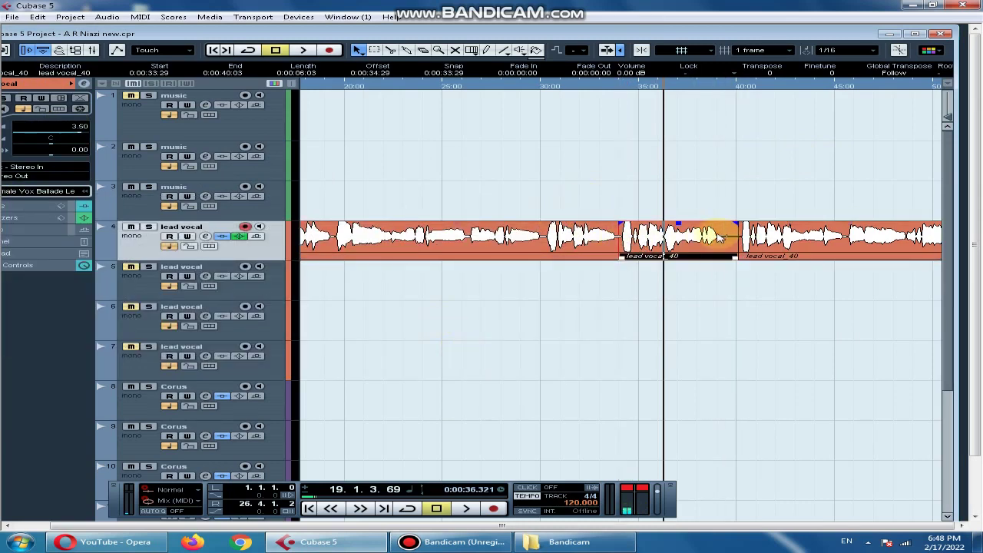
key("Delete")
left_click_drag(764, 236, 645, 236)
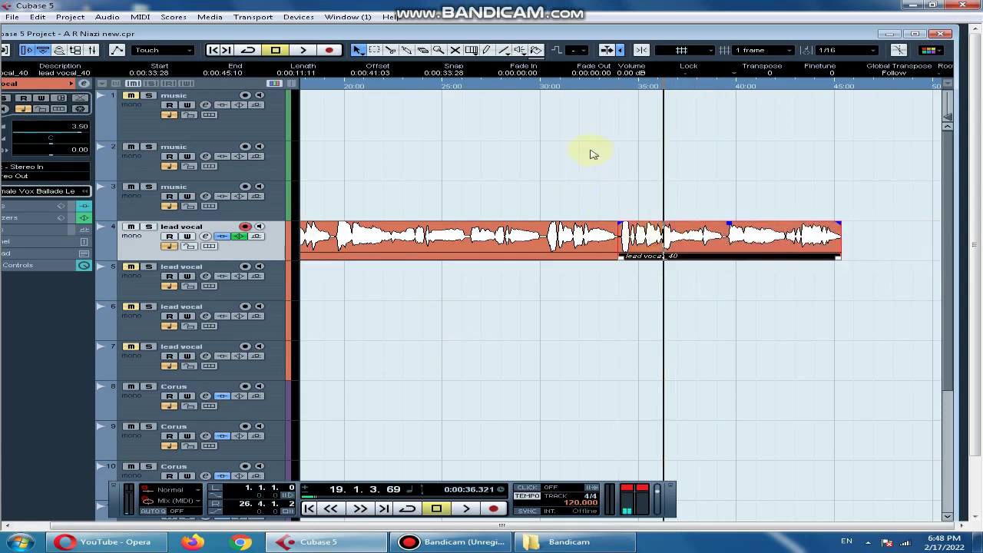
Turn off tempo sync in the lead vocal's PingPongDelay and, while auditioning, set Delay to 494.1 and Mix to 29.9
left_click(546, 84)
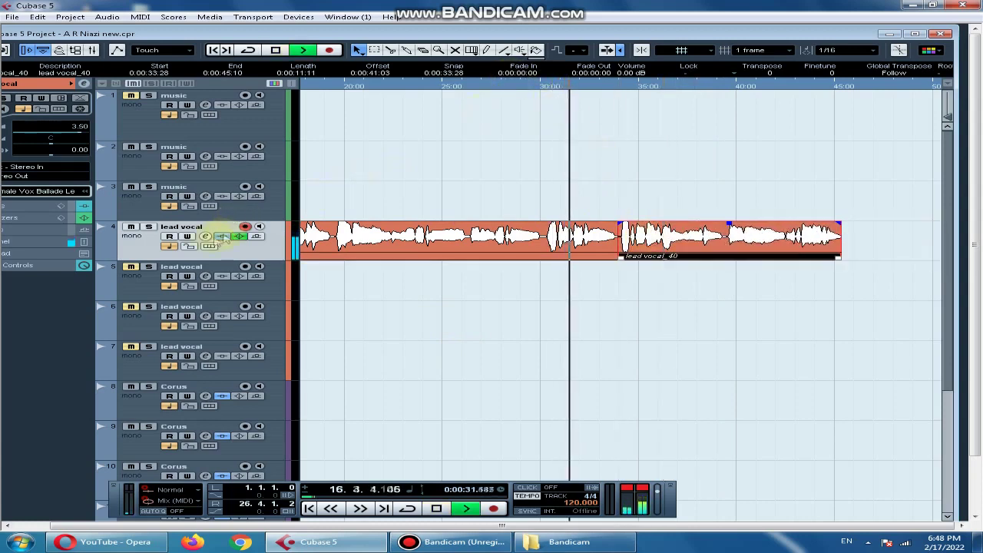
left_click(206, 236)
left_click(198, 236)
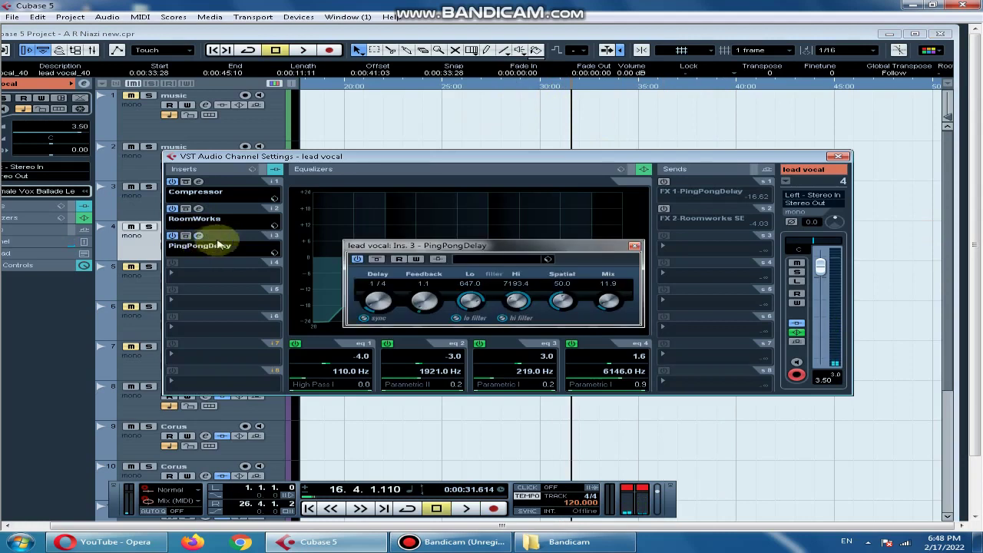
left_click(367, 314)
left_click_drag(374, 302, 376, 296)
left_click_drag(608, 301, 599, 304)
key("space")
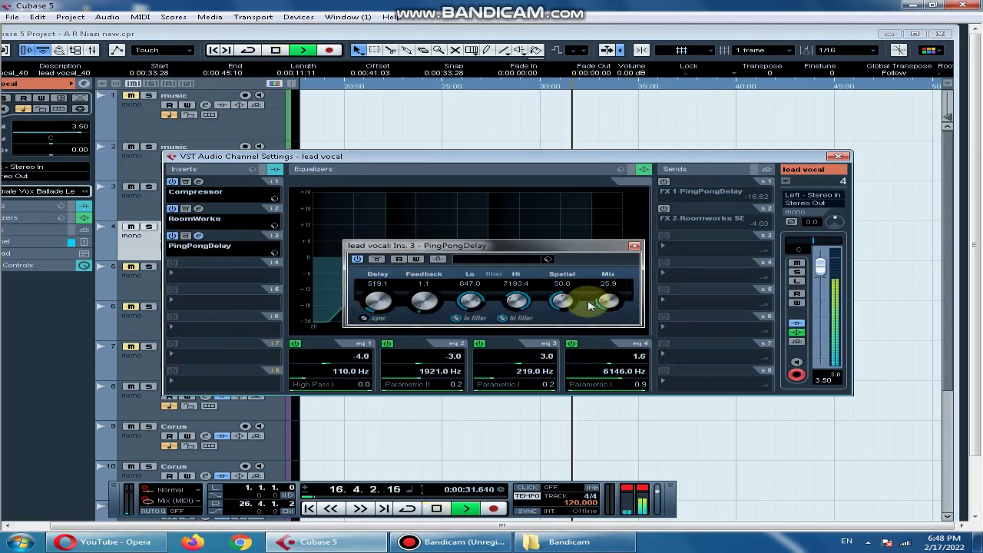
key("space")
left_click_drag(376, 307, 377, 311)
key("space")
left_click_drag(608, 303, 610, 300)
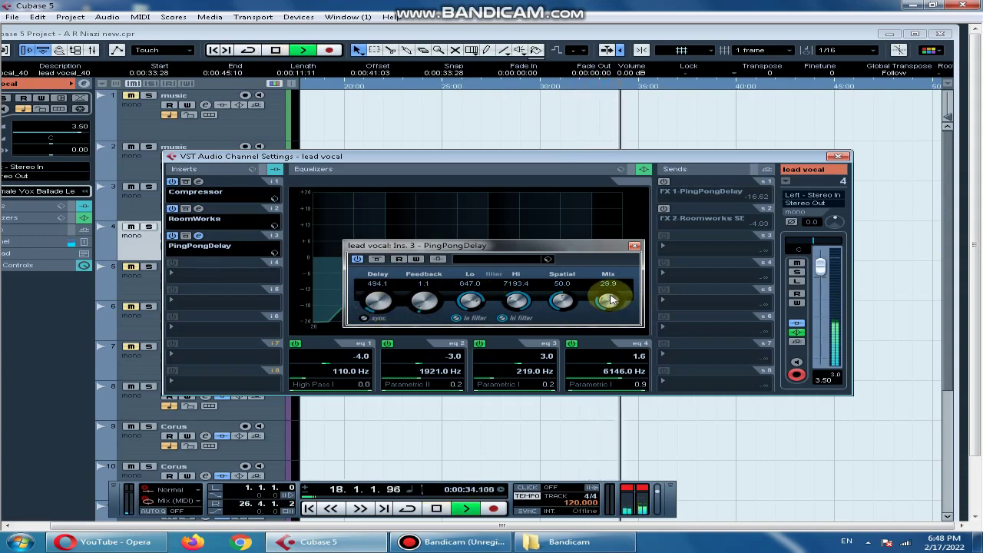
left_click(634, 246)
Set the lead vocal's EQ band 4 to a gain of 3.6 at 6042 Hz and stop playback
left_click_drag(570, 251, 570, 250)
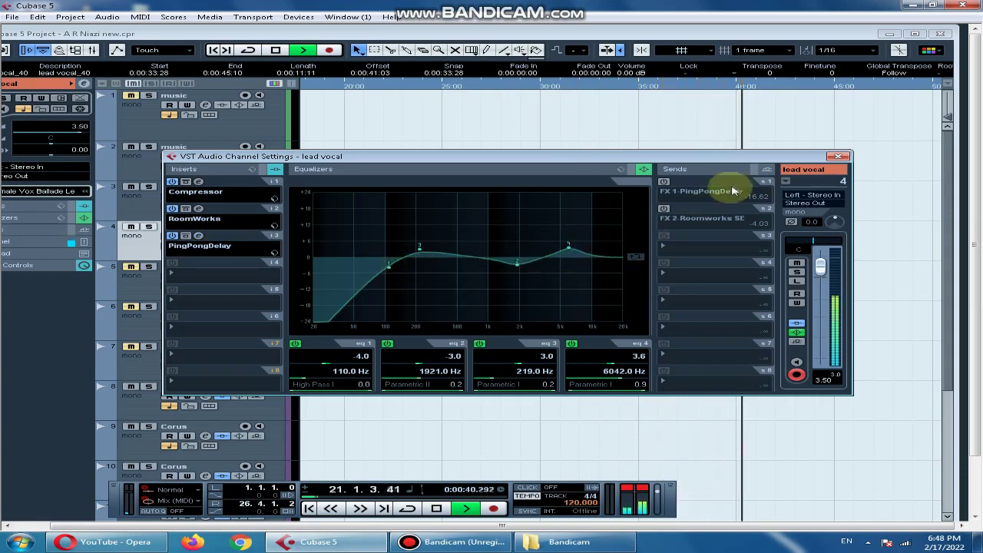
left_click(838, 156)
key("space")
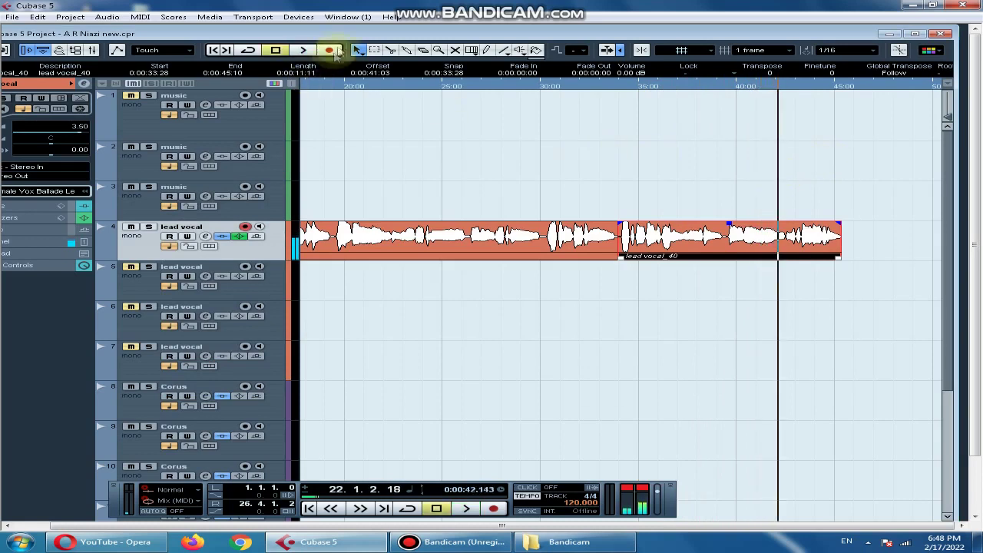
Split the vocal event at 0:00:02:01 and delete the silent opening section
double_click(338, 34)
left_click(244, 34)
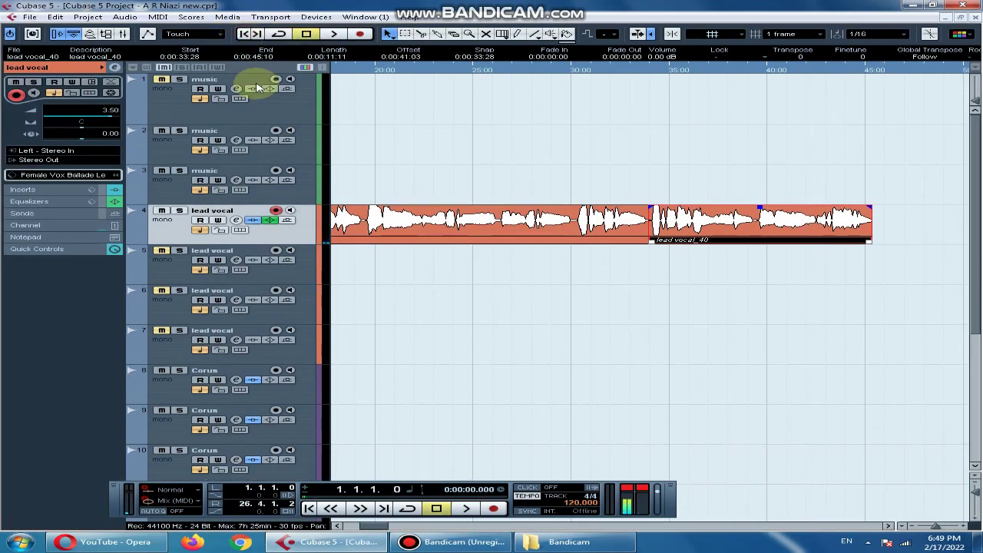
key("g")
key("g")
key("g")
key("g")
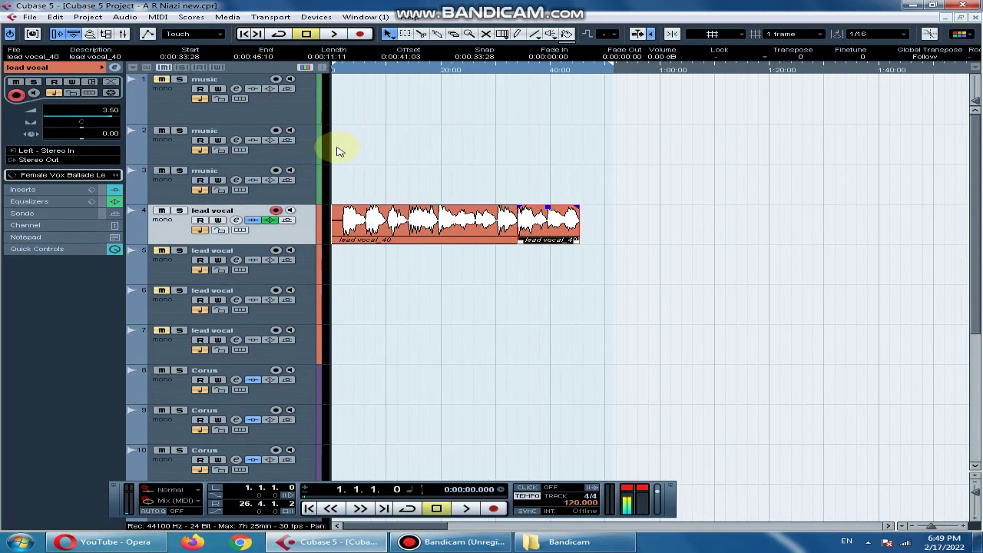
key("h")
key("h")
key("h")
key("h")
key("h")
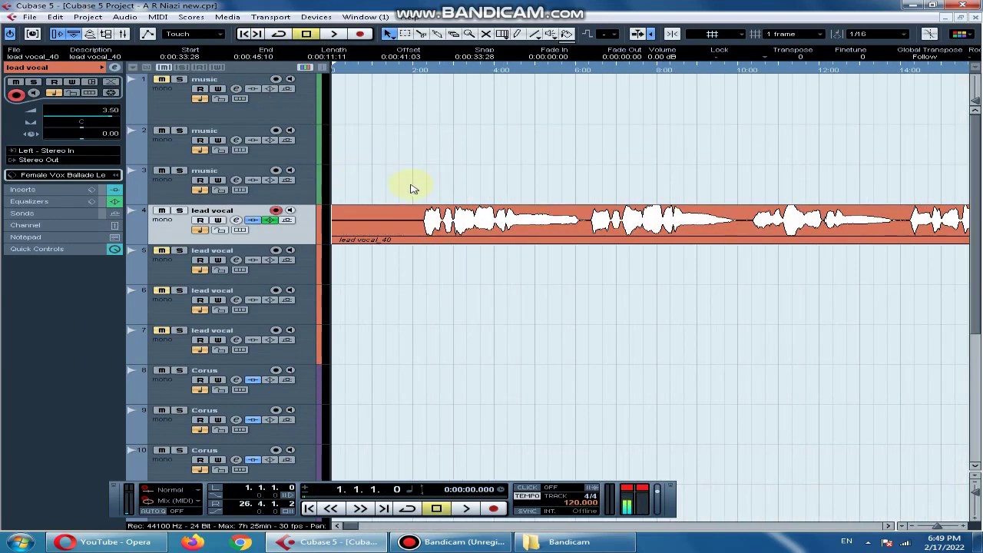
left_click(412, 222, "alt")
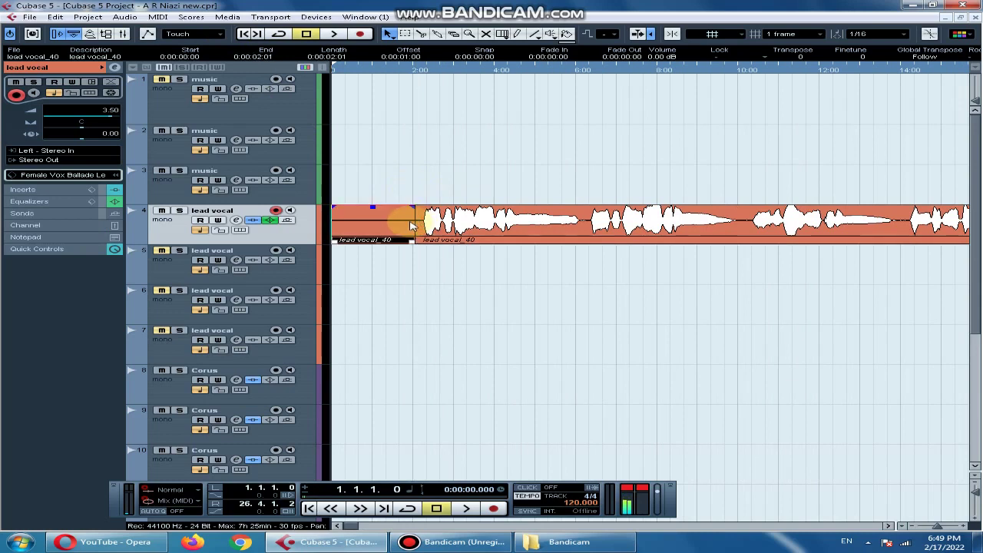
key("Delete")
Move the remaining lead vocal events together so the first one starts at 0:00:00:00
key("g")
key("g")
key("g")
key("g")
key("g")
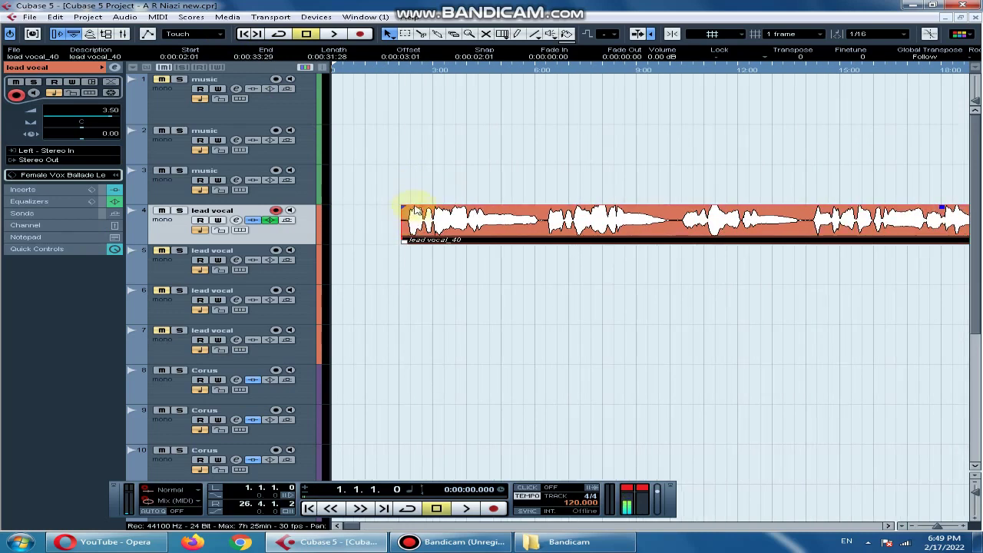
left_click_drag(390, 227, 364, 228)
key("h")
key("h")
key("h")
key("h")
key("h")
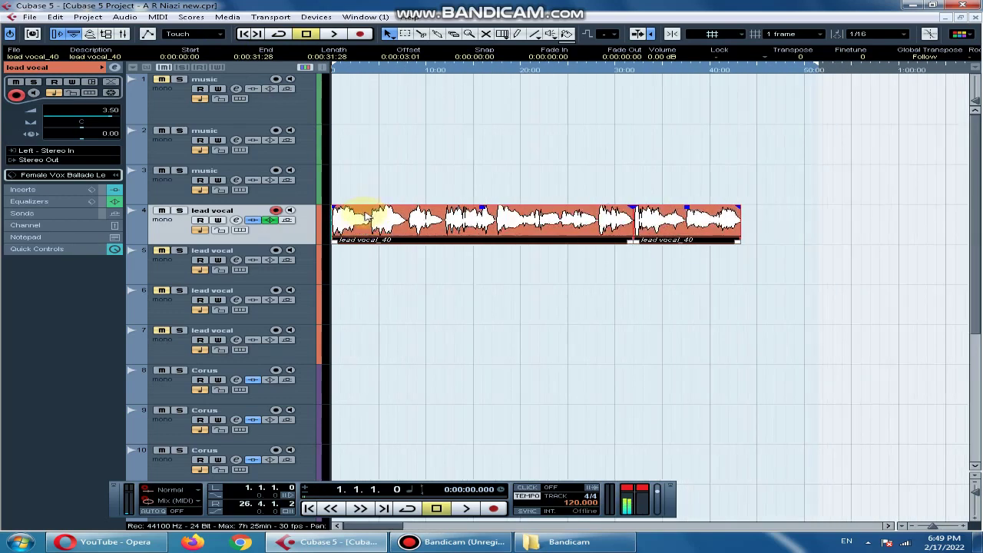
Set the Mix of the lead vocal's PingPongDelay to 10.4 and check the RoomWorks reverb settings
left_click(236, 220)
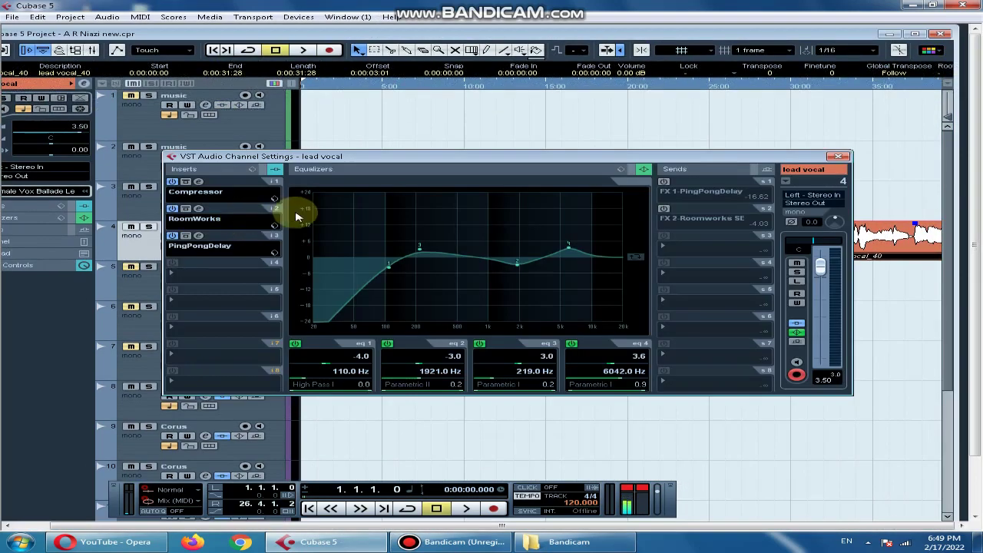
left_click(198, 237)
left_click_drag(605, 302, 606, 310)
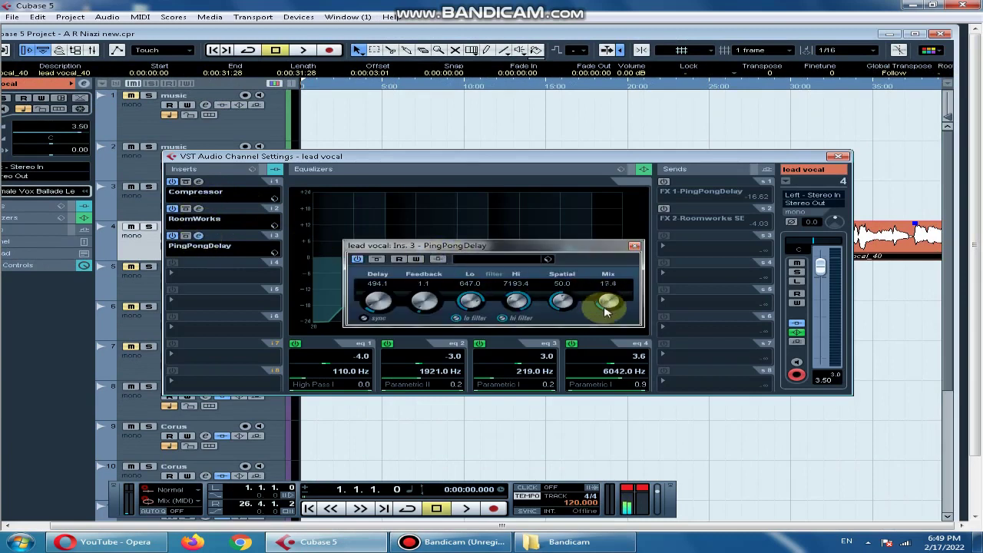
left_click(243, 222)
left_click(198, 209)
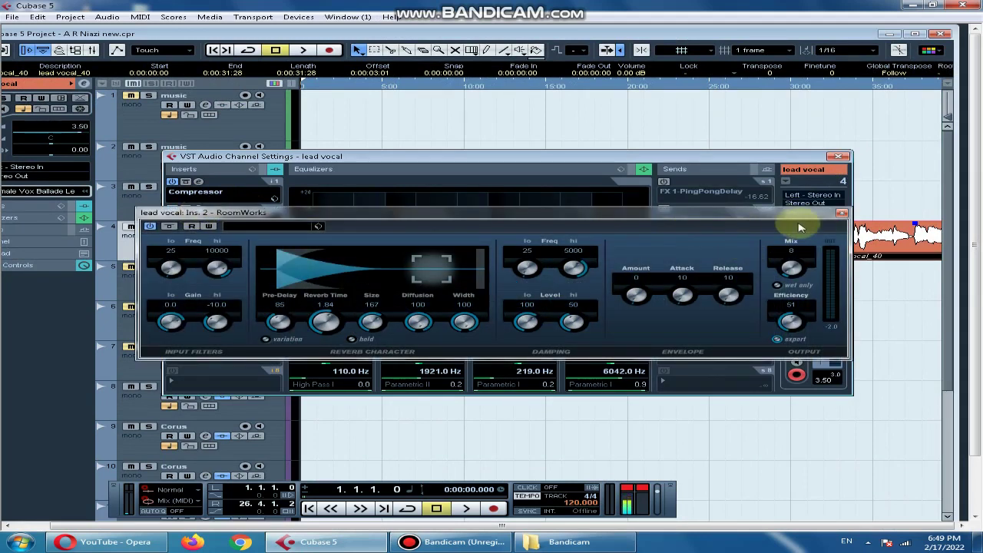
left_click(843, 213)
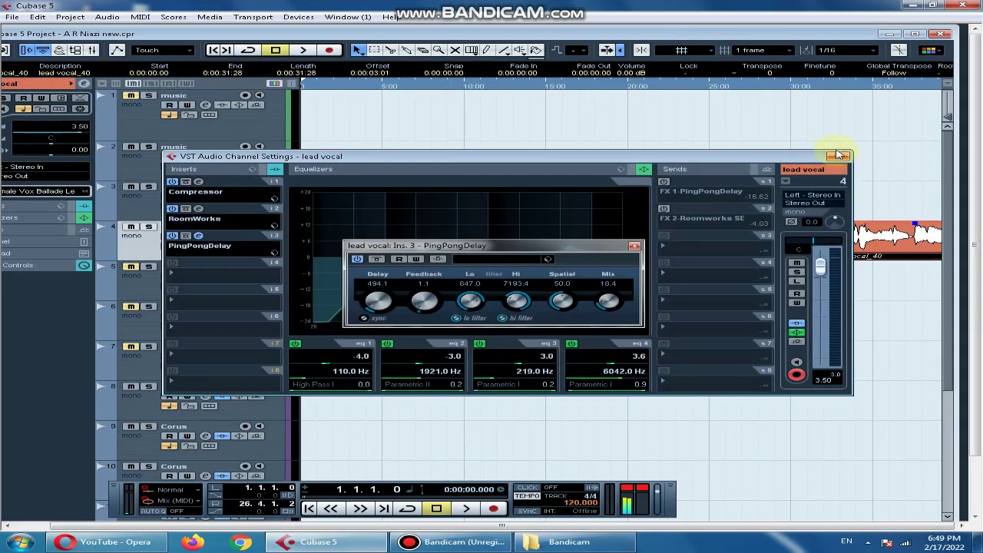
left_click(840, 156)
left_click(635, 246)
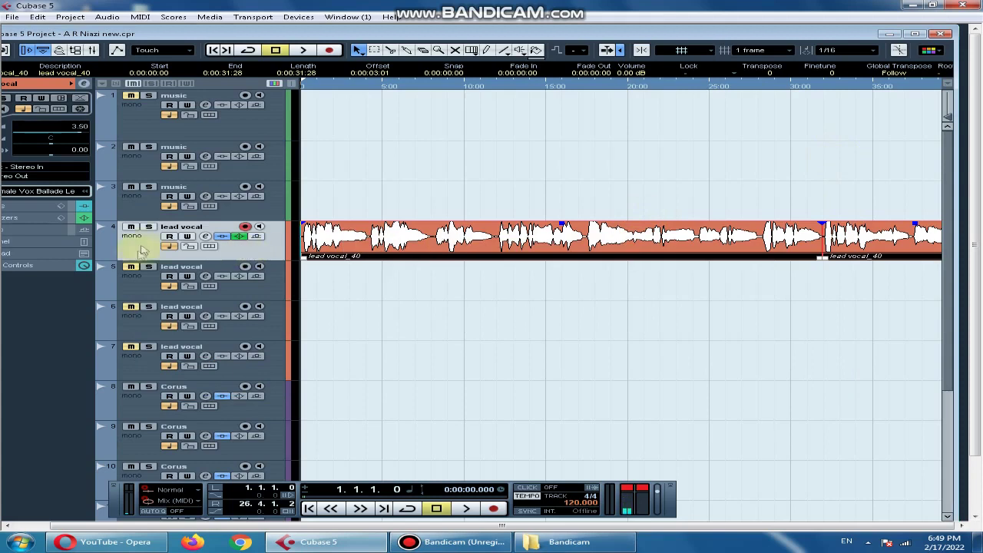
Add the LoAir Stereo effect to the lead vocal's fourth insert slot and place its window below the vocal waveform
left_click(205, 238)
left_click(213, 268)
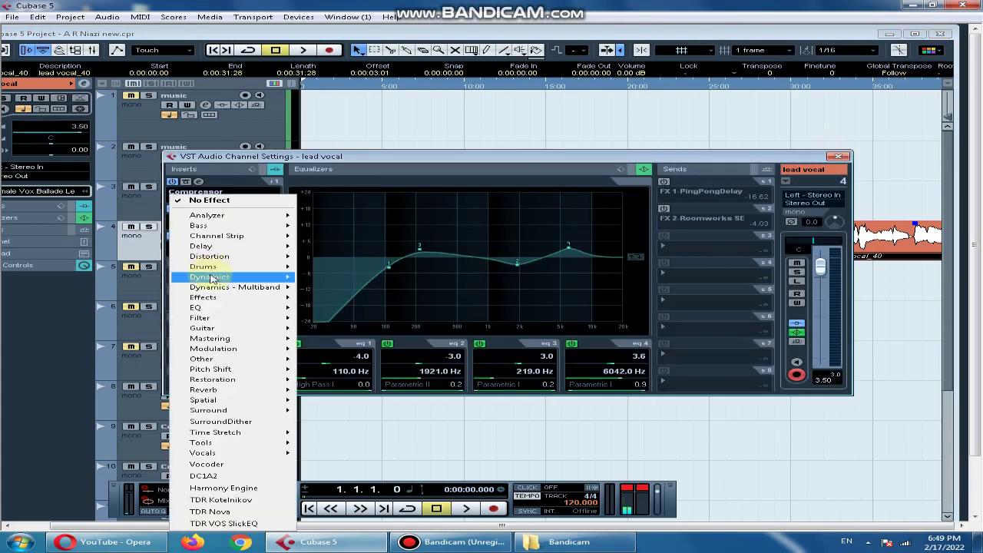
mouse_move(221, 276)
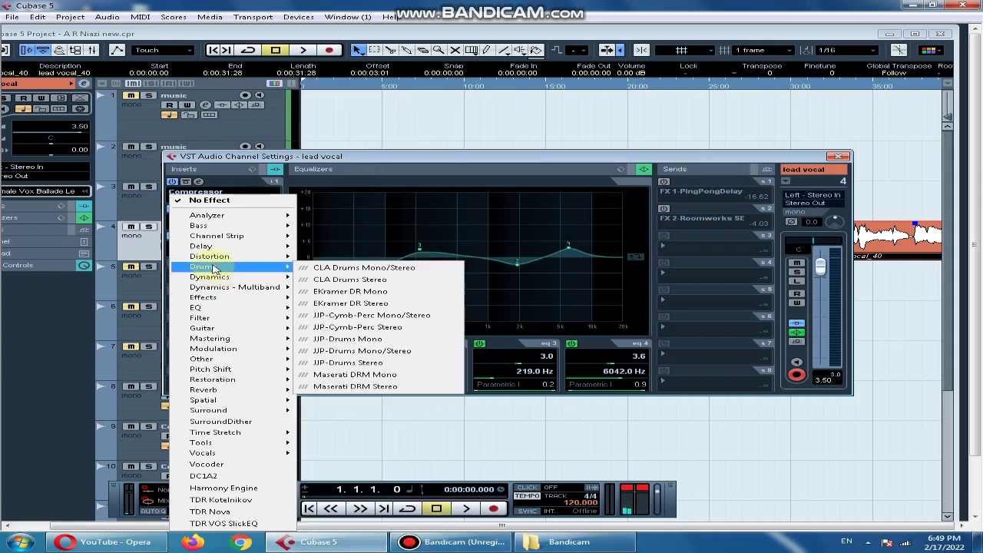
mouse_move(209, 298)
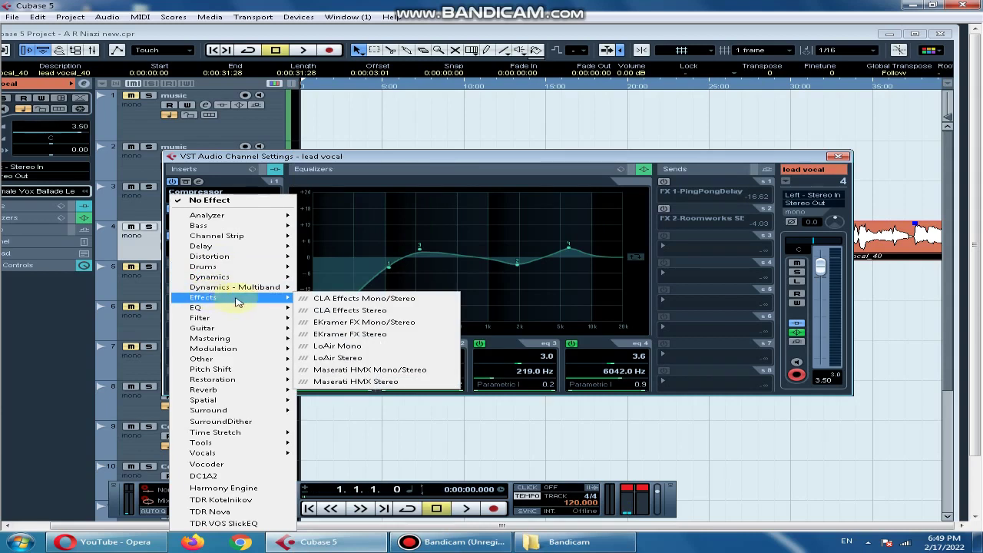
left_click(335, 360)
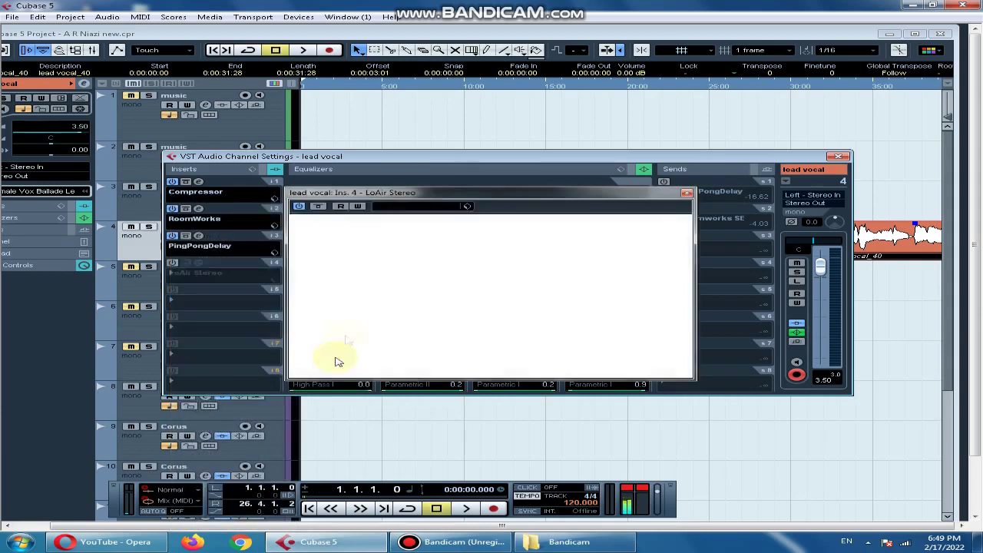
left_click_drag(533, 201, 536, 251)
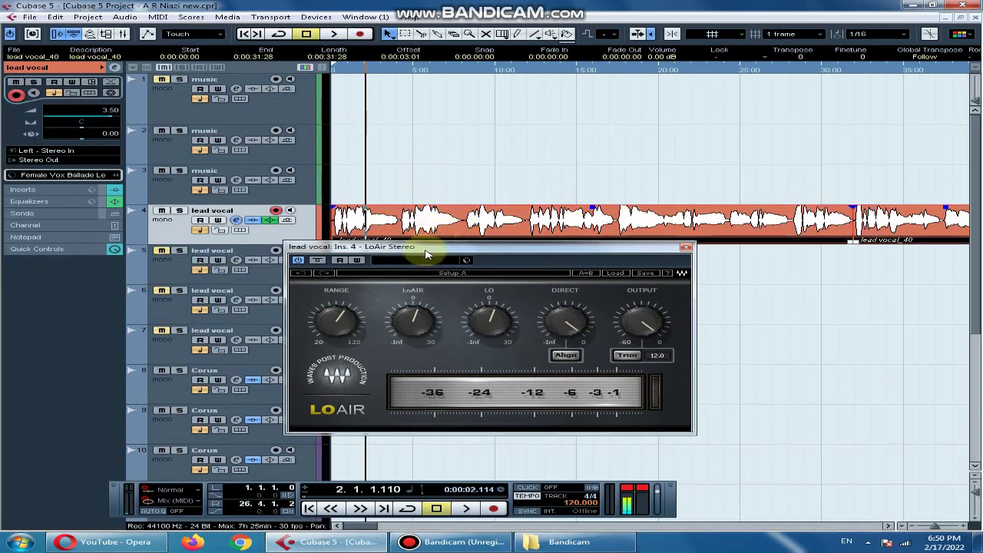
While playing the vocal, set the LoAir effect's Range to 114 Hz and its LoAIR level to 27.1
key("space")
left_click_drag(421, 333, 421, 311)
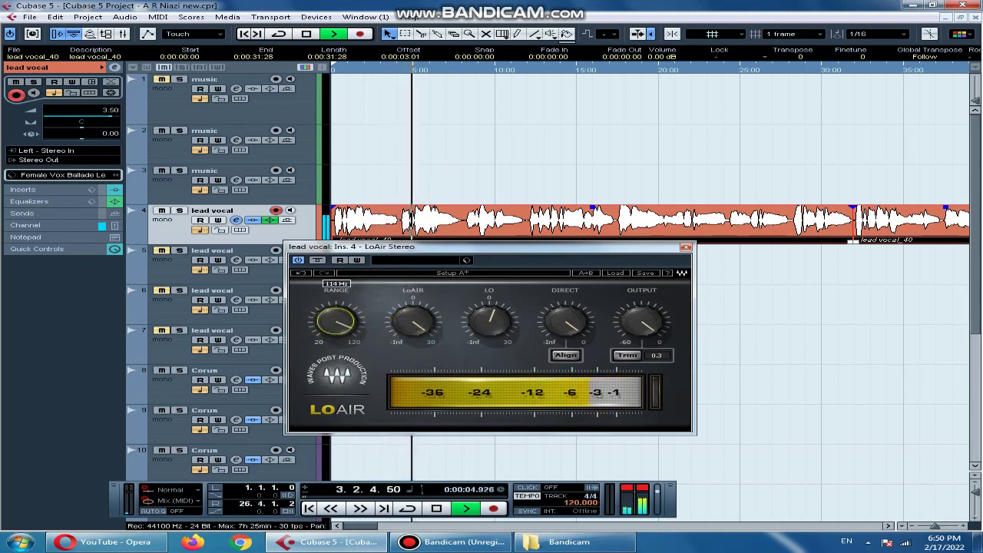
mouse_move(332, 327)
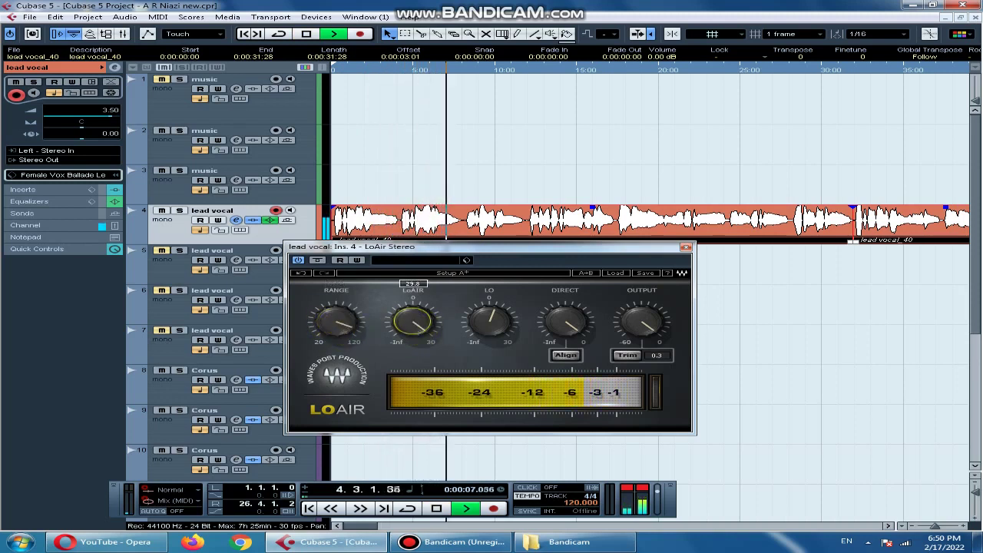
mouse_move(405, 326)
left_mouse_down()
mouse_move(405, 311)
mouse_move(408, 321)
left_mouse_up()
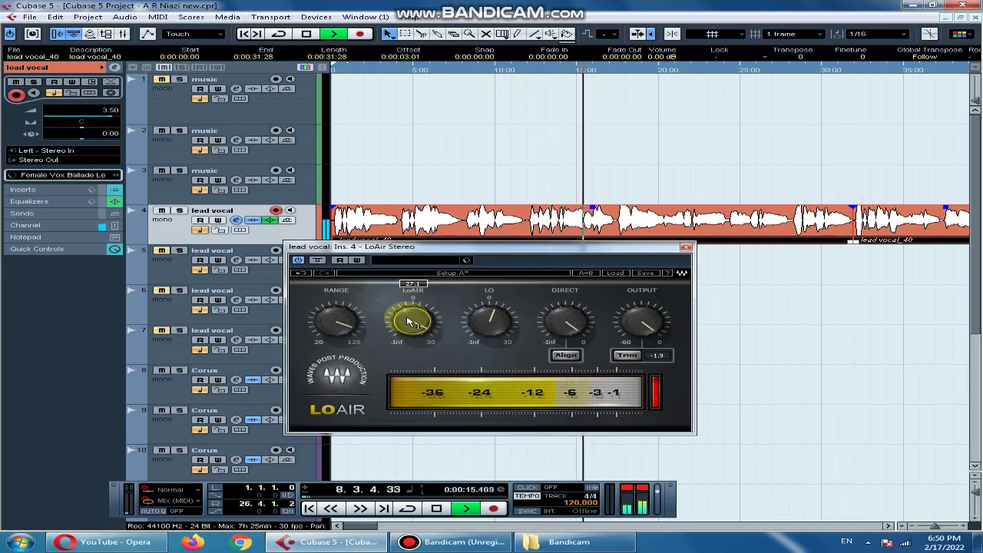
key("space")
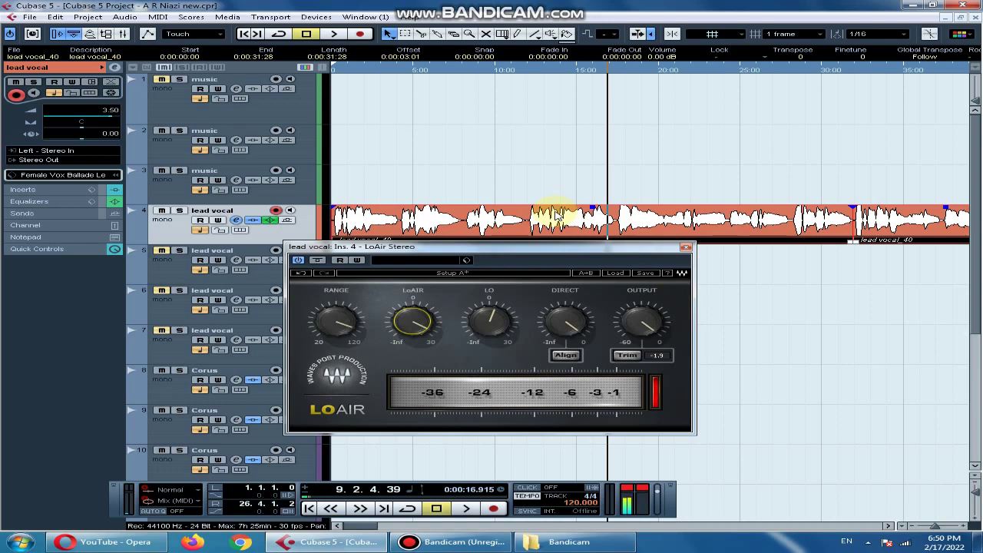
Set the LoAIR level to 30.0, audition the vocal with it, and close the effect window
mouse_move(407, 324)
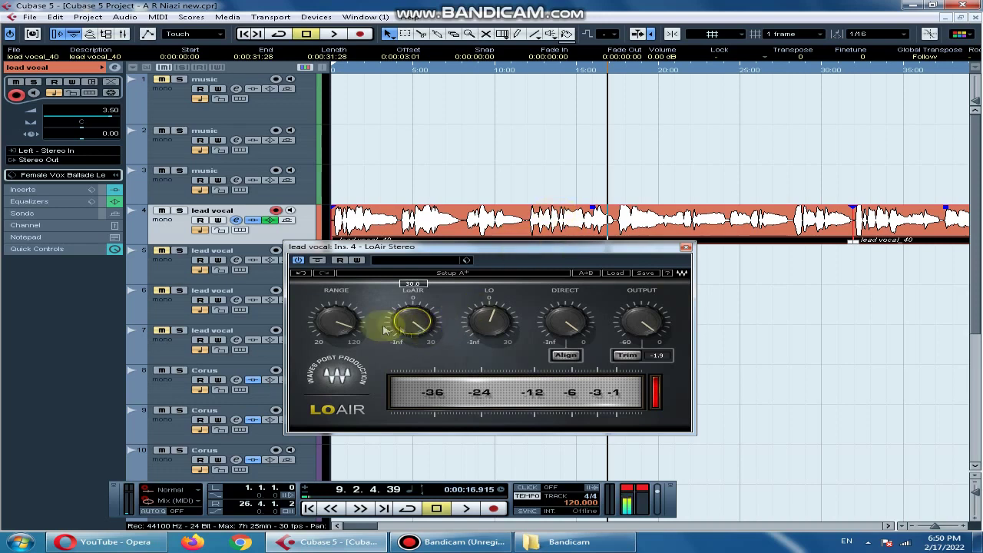
key("space")
mouse_move(337, 323)
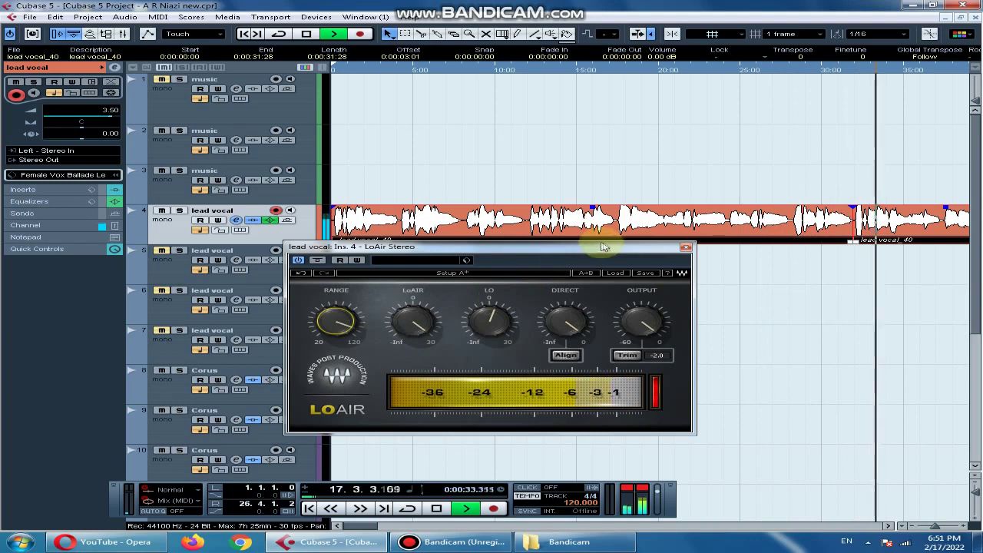
key("space")
left_click(685, 248)
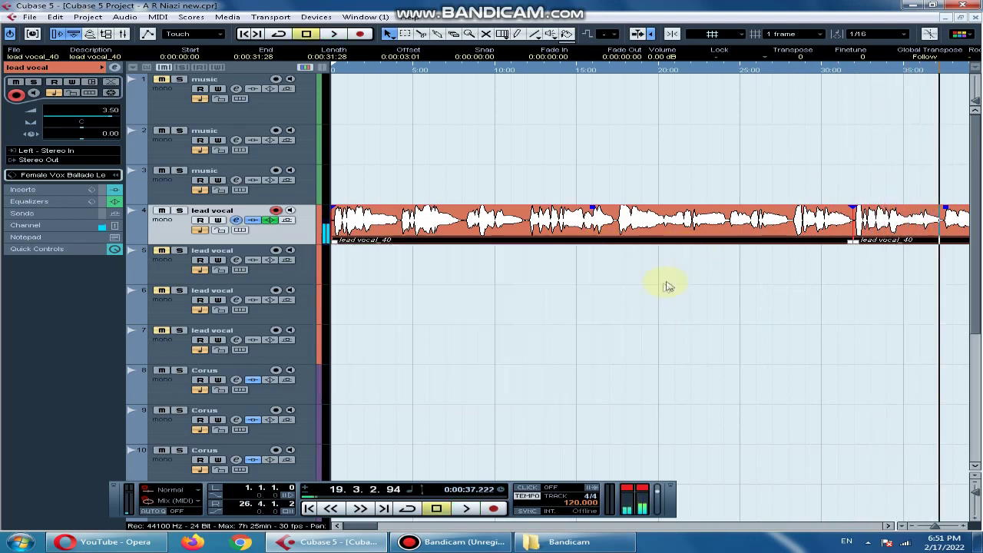